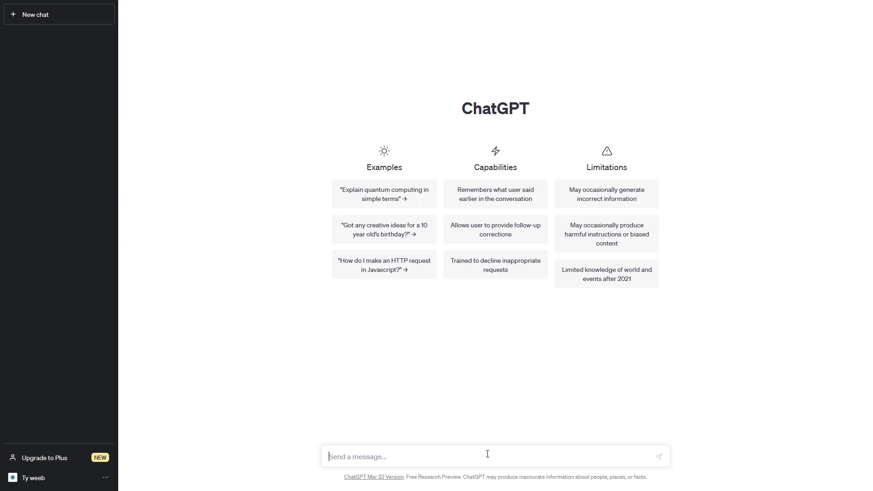
Step: Ask the chatbot "tu connais planet zoo?" in the new chat
{"action": "type", "text": "tu connais planet zoo?"}
{"action": "key", "text": "Return"}
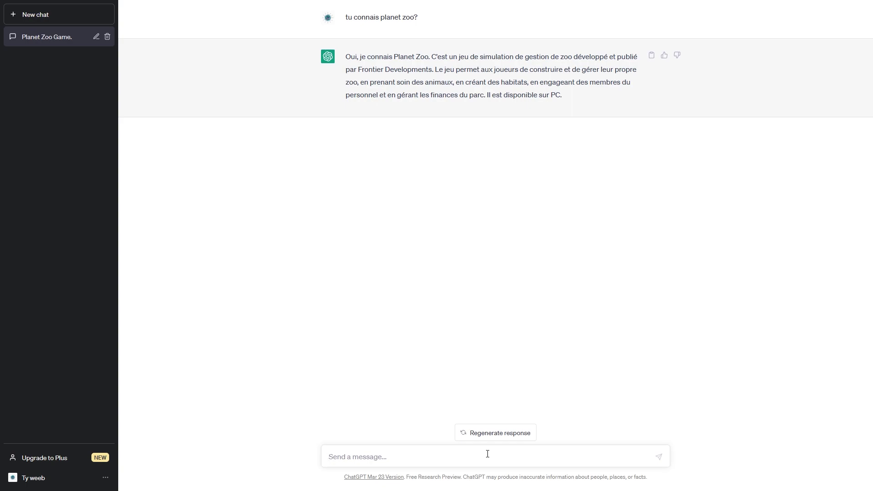
Step: Send the request "fais moi un dlc planet zoo jamais sortie encore qui sort de l'ordinaire avec un thème"
{"action": "type", "text": "fais moi un dlc"}
{"action": "key", "text": "BackSpace"}
{"action": "type", "text": "lc planet zoo jamais"}
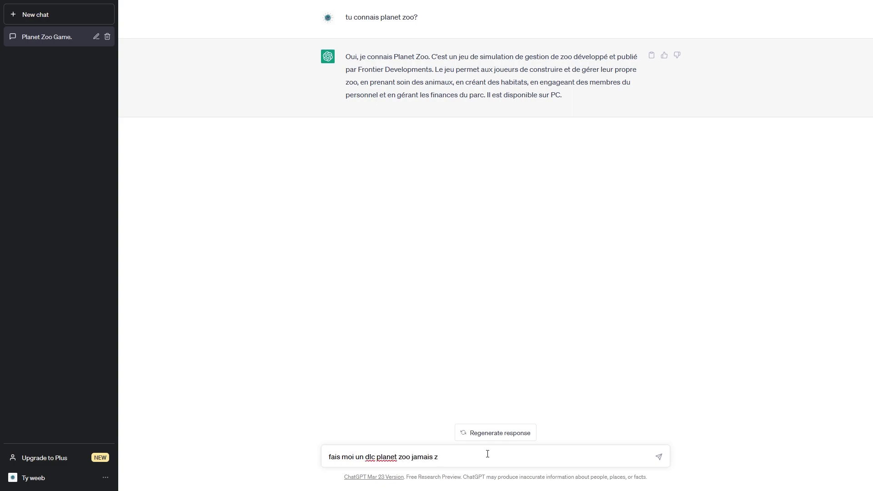
{"action": "type", "text": " sortie encore, qqui so"}
{"action": "key", "text": "BackSpace"}
{"action": "type", "text": "rort de l'ordinaire, avec un thème précis"}
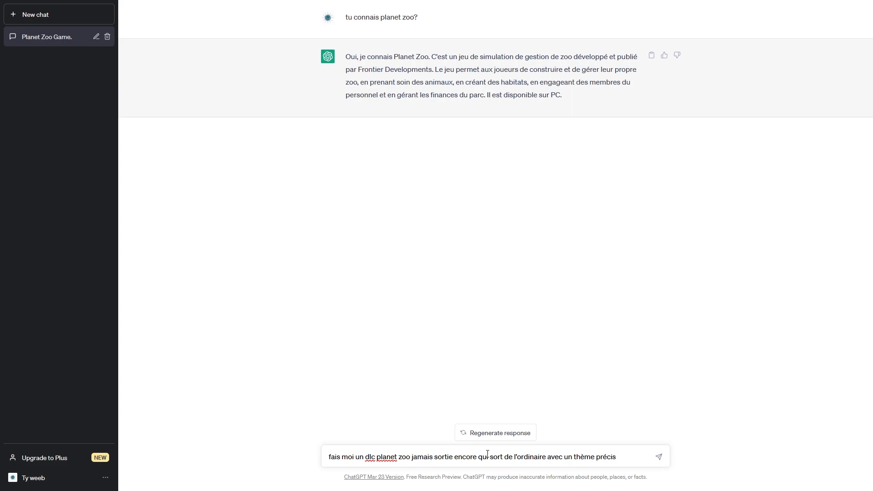
{"action": "key", "text": "BackSpace"}
{"action": "key", "text": "BackSpace"}
{"action": "key", "text": "BackSpace"}
{"action": "key", "text": "BackSpace"}
{"action": "key", "text": "Return"}
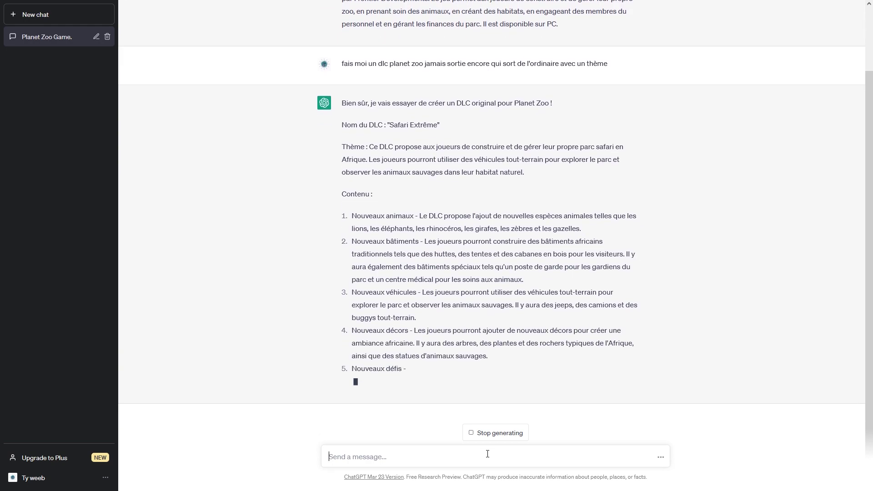
Step: Stop the running response and send "il faut mettre des animaux qui ne sont pas encore dans le jeu"
{"action": "left_click", "coordinate": [497, 433]}
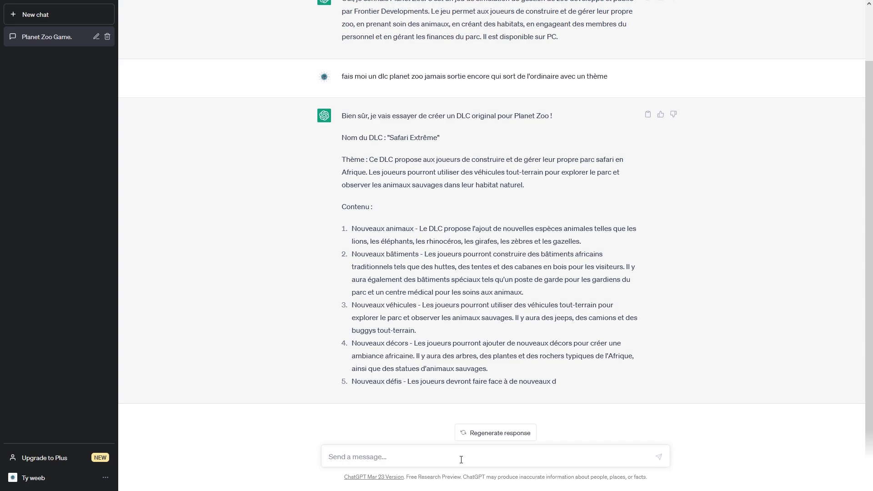
{"action": "type", "text": "il faut me ttre des animaux qui ne sont"}
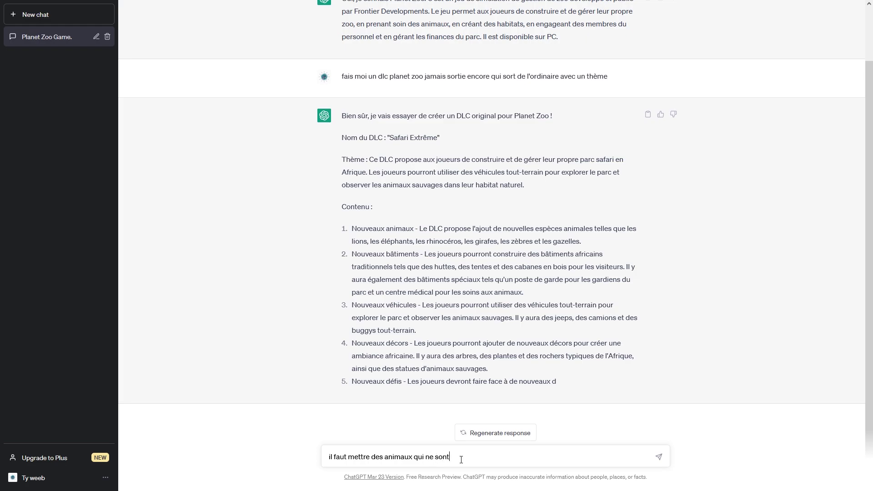
{"action": "type", "text": " pas encore dans le jeu"}
{"action": "key", "text": "Return"}
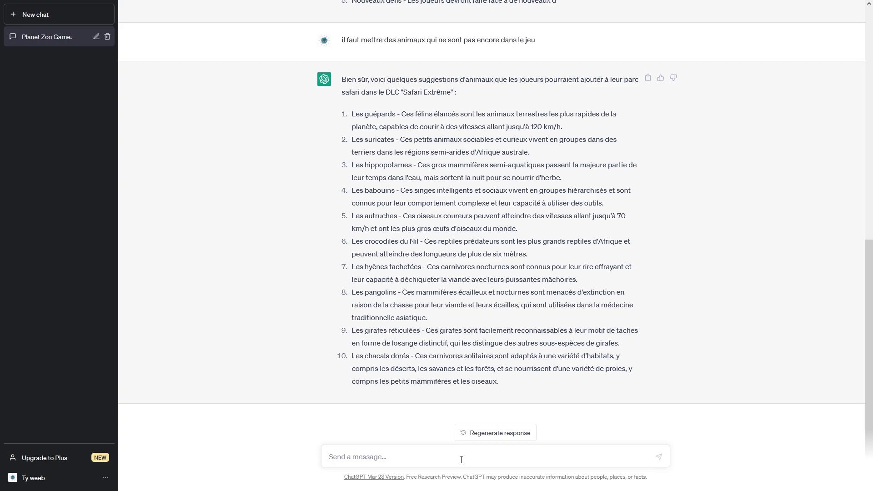
Step: Request "donne moi un autre dlc stp" and answer the suggestion with "j'aime ton dlc, mais il faudrait que sa soit terrestre"
{"action": "type", "text": "donne moi un autre dlc stp"}
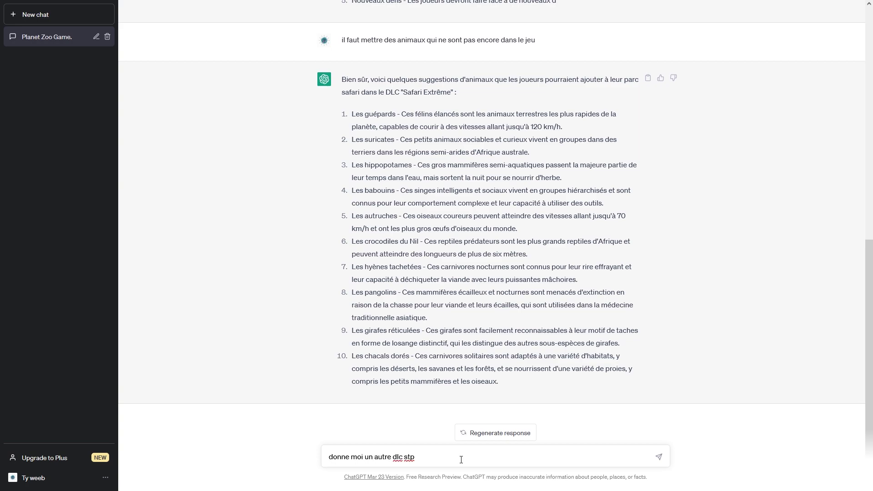
{"action": "key", "text": "Return"}
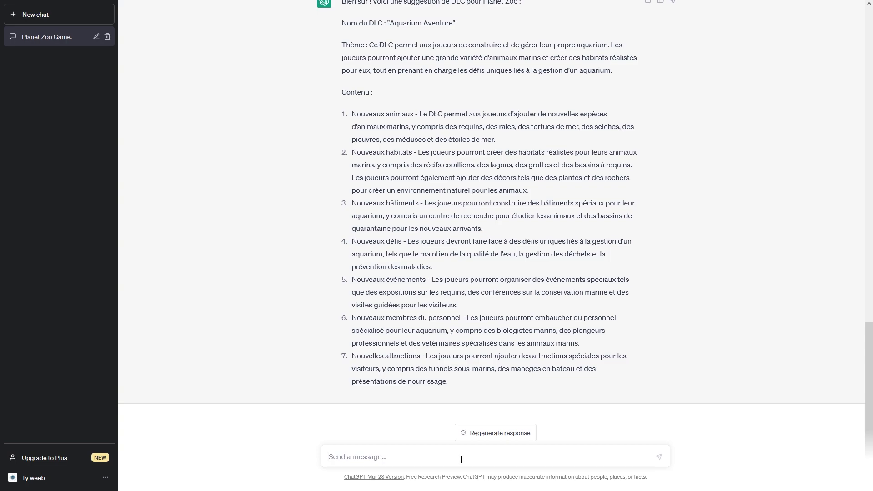
{"action": "type", "text": "j'aime ton dlc, mais il faudrait que sa s"}
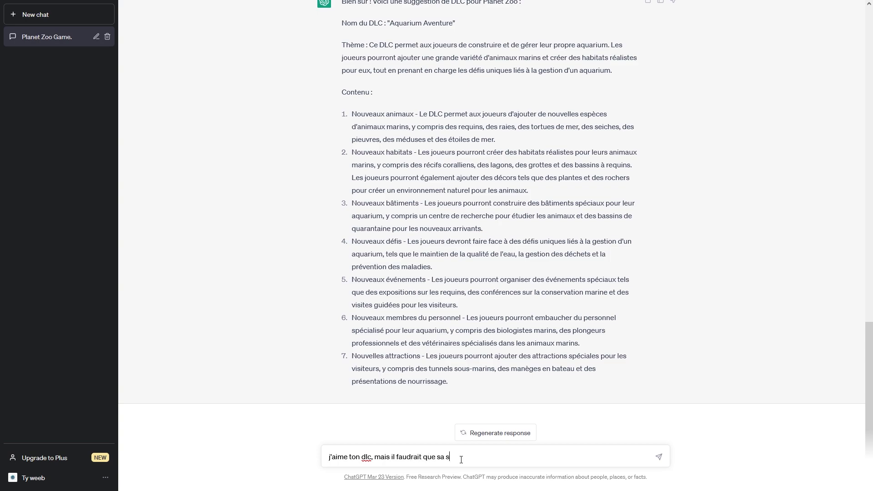
{"action": "type", "text": "oit terrestre"}
{"action": "key", "text": "Return"}
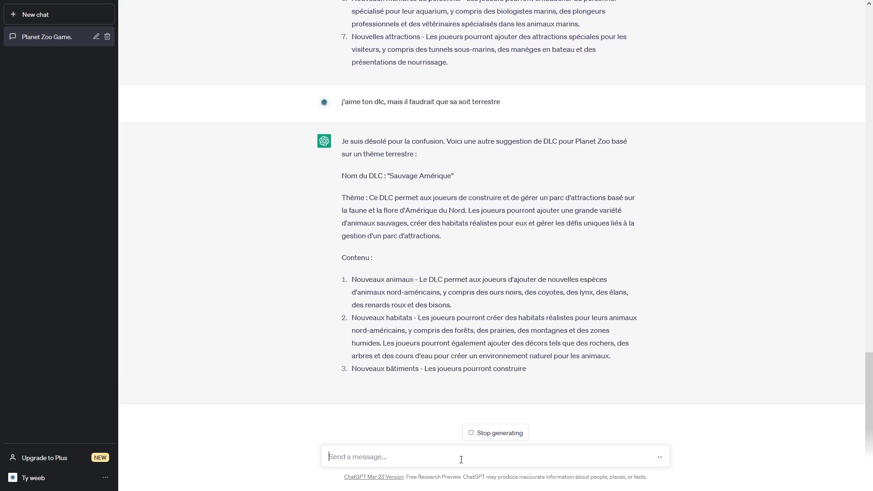
Step: Stop the running response and send "un autre sur un thème peu exploité sur planet zoo, pas en afrique ni dans le froid"
{"action": "left_click", "coordinate": [483, 433]}
{"action": "left_click", "coordinate": [468, 456]}
{"action": "type", "text": "un autre sur"}
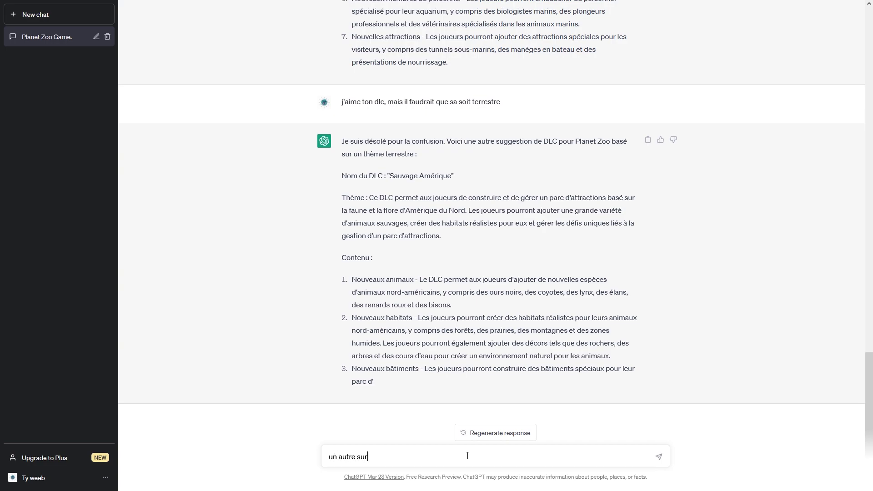
{"action": "type", "text": " tun th"}
{"action": "key", "text": "BackSpace"}
{"action": "key", "text": "BackSpace"}
{"action": "type", "text": "thç"}
{"action": "key", "text": "BackSpace"}
{"action": "type", "text": "ème peu cexploité sur planet zoo, pas en afriq"}
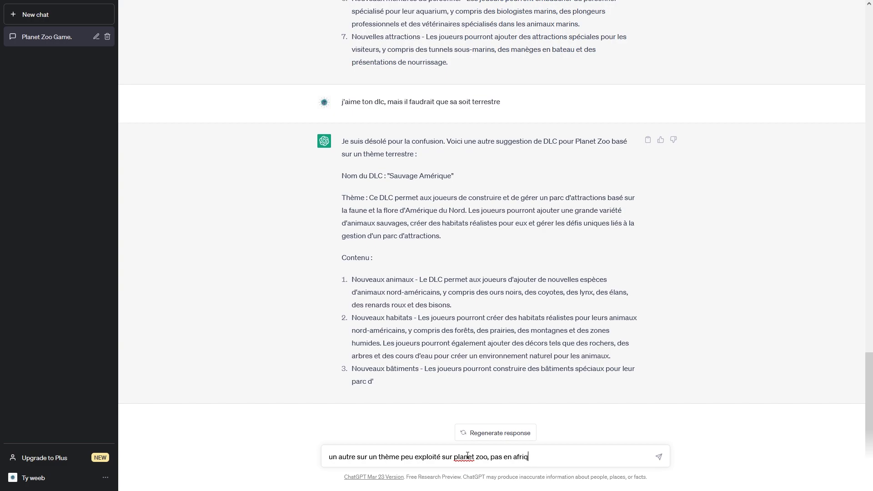
{"action": "type", "text": "ue ni dans le froid"}
{"action": "key", "text": "Return"}
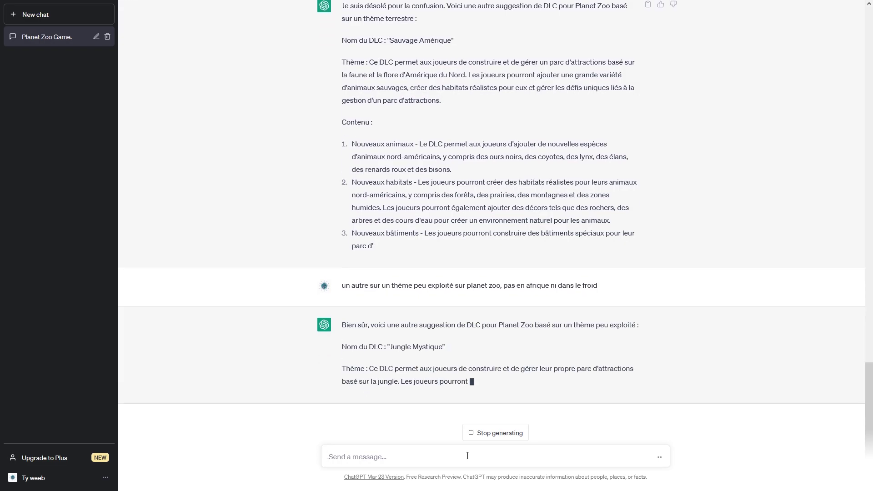
Step: Stop the jungle-themed response and request another DLC suggestion with "un autre"
{"action": "left_click", "coordinate": [495, 436]}
{"action": "left_click", "coordinate": [456, 453]}
{"action": "type", "text": "un autre"}
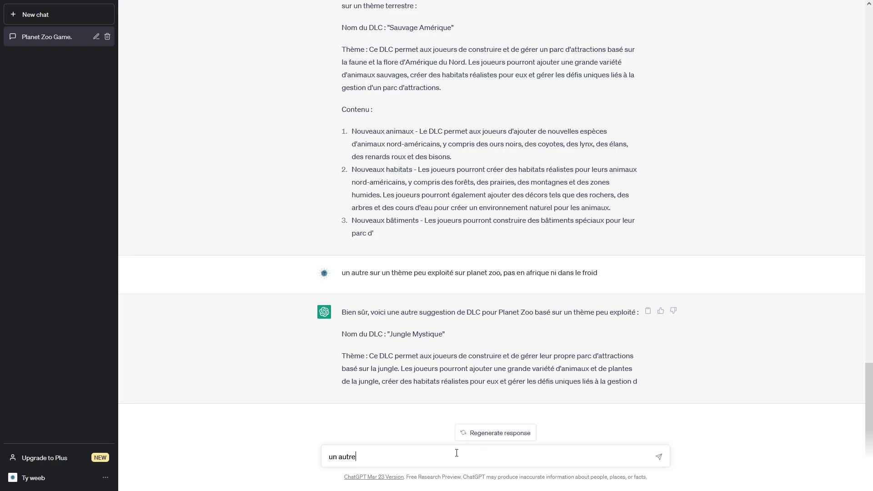
{"action": "key", "text": "Return"}
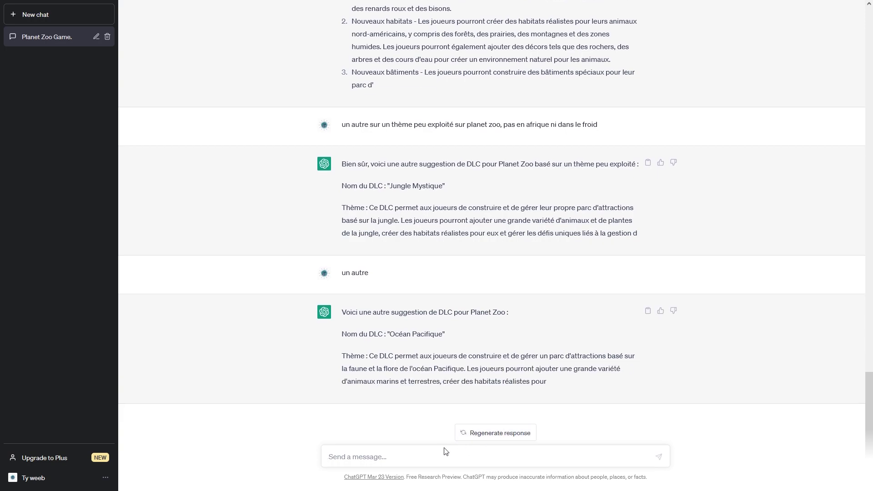
Step: Send the restriction "sans parc d'attraction" and follow it with the request "un autre"
{"action": "type", "text": "sans parc d'attraction"}
{"action": "key", "text": "Return"}
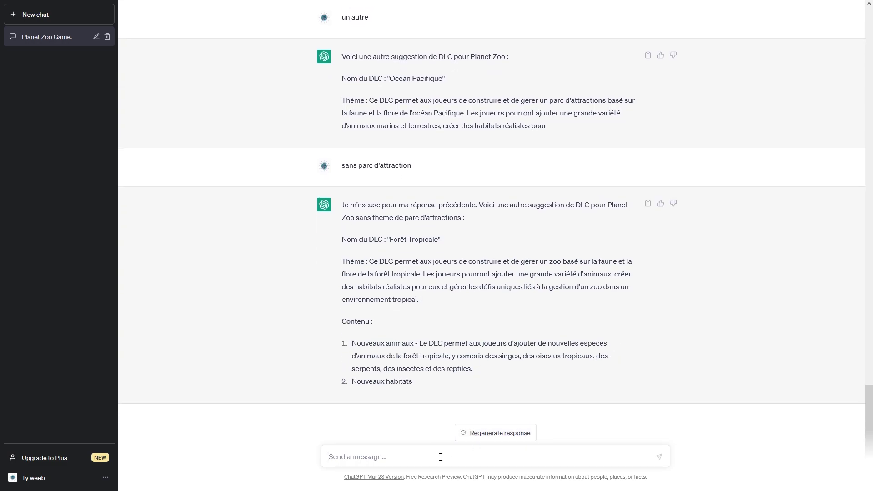
{"action": "type", "text": "un autre"}
{"action": "key", "text": "Return"}
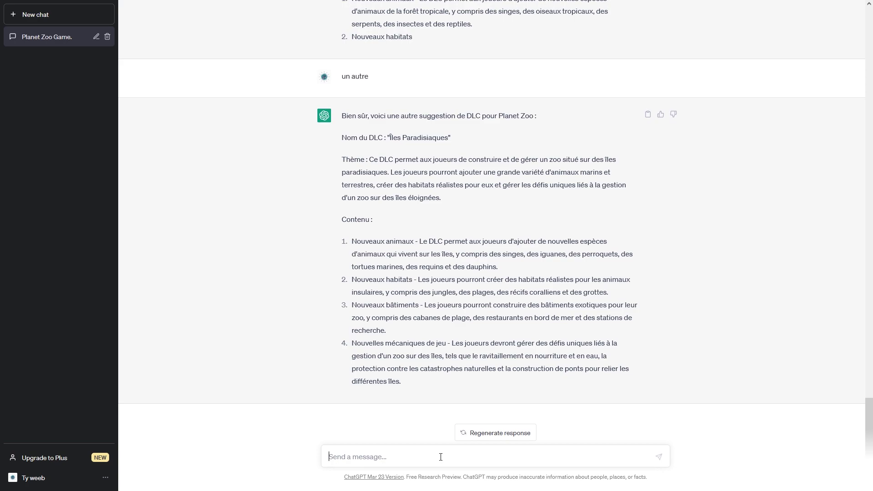
Step: Send the request "approfondi le dlc, présente le moi comme une page de dlc de planet zoo"
{"action": "type", "text": "approfondi le dlc,"}
{"action": "type", "text": "présente le moi co"}
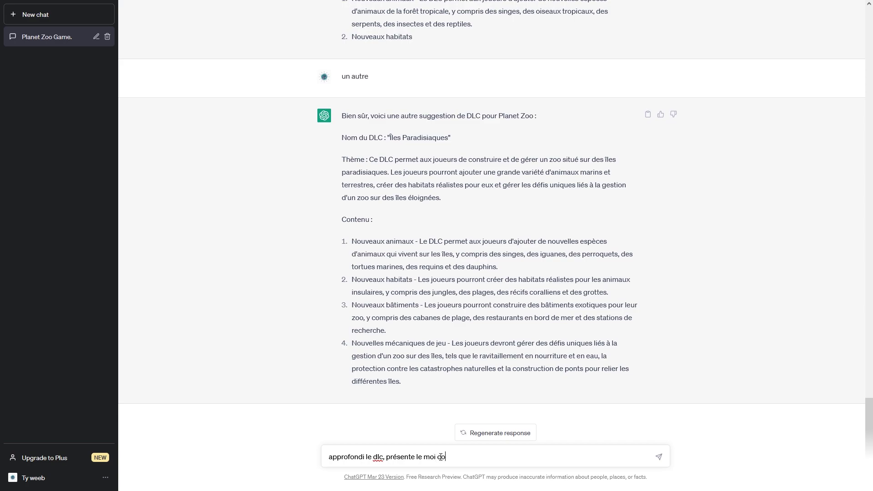
{"action": "type", "text": "mme une page de dlc de planet zoo"}
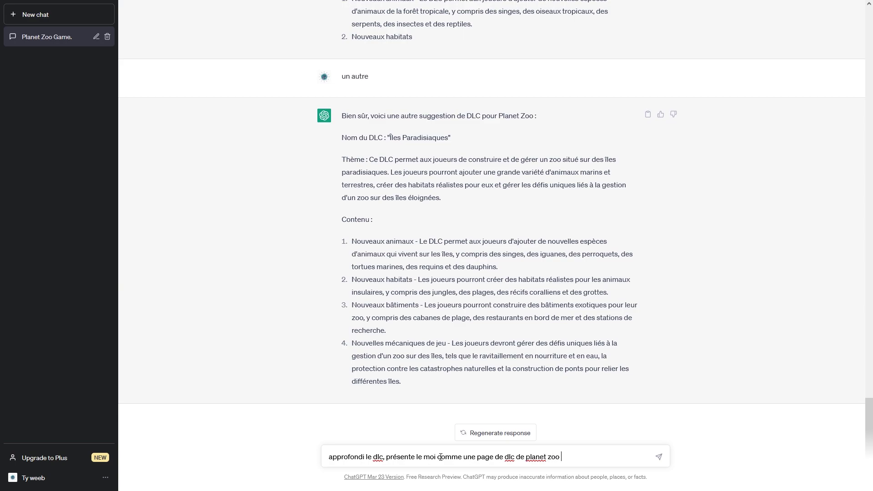
{"action": "key", "text": "Return"}
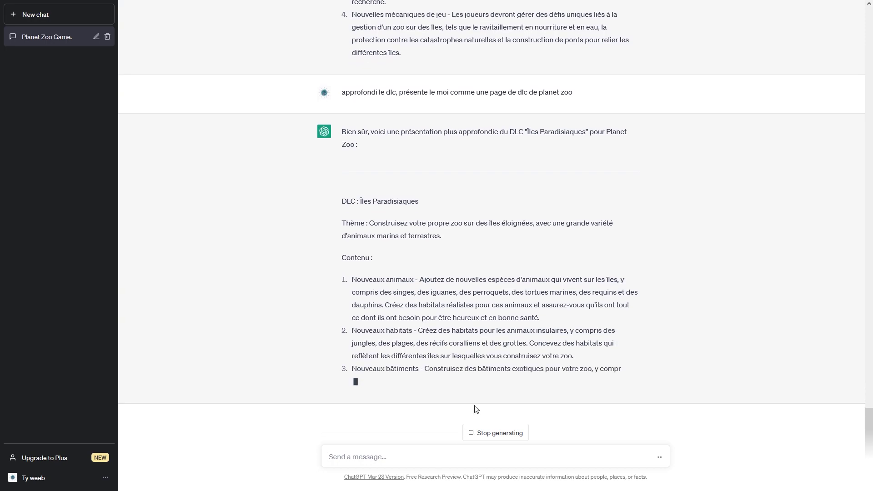
Step: Review the detailed island DLC presentation and send "donnes moi 10 animaux terrestre pour le dlc îles paradisiaques"
{"action": "scroll", "coordinate": [414, 264], "scroll_direction": "up", "scroll_amount": 5}
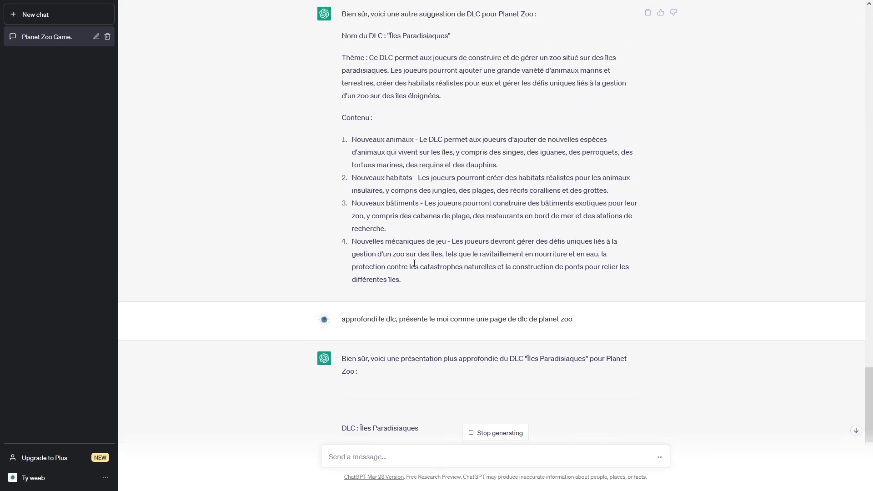
{"action": "scroll", "coordinate": [414, 264], "scroll_direction": "down", "scroll_amount": 6}
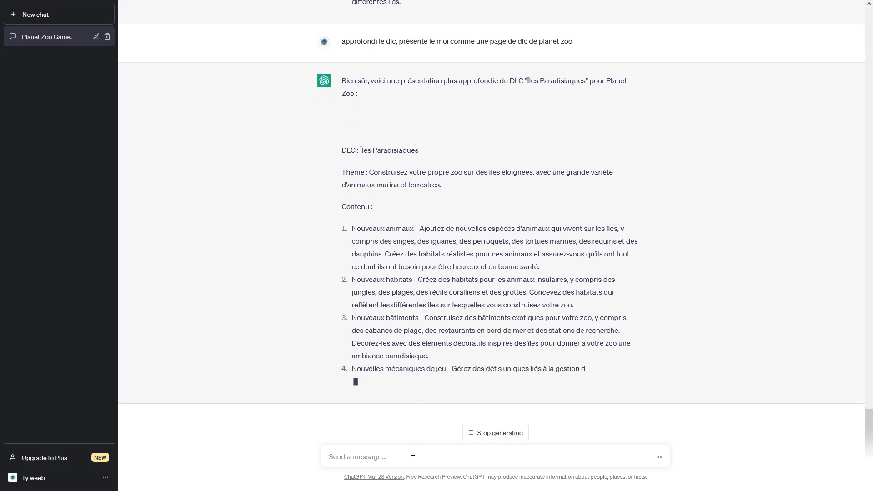
{"action": "scroll", "coordinate": [413, 458], "scroll_direction": "up", "scroll_amount": 3}
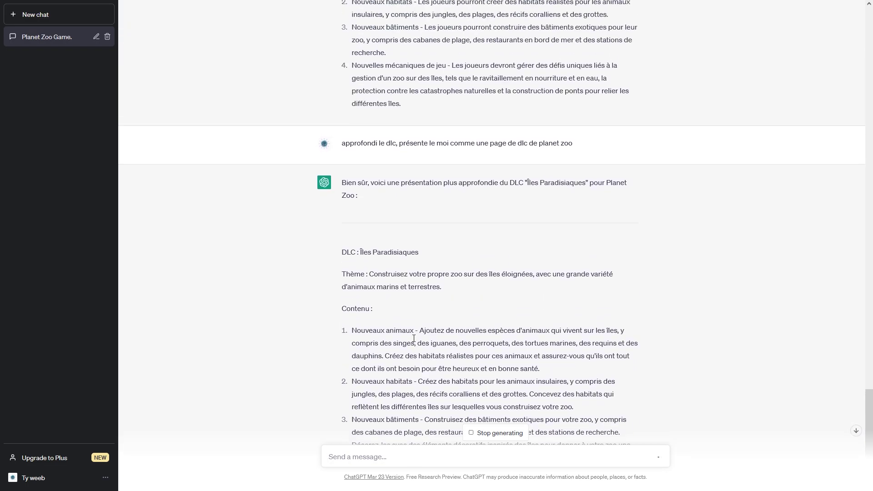
{"action": "scroll", "coordinate": [414, 338], "scroll_direction": "down", "scroll_amount": 3}
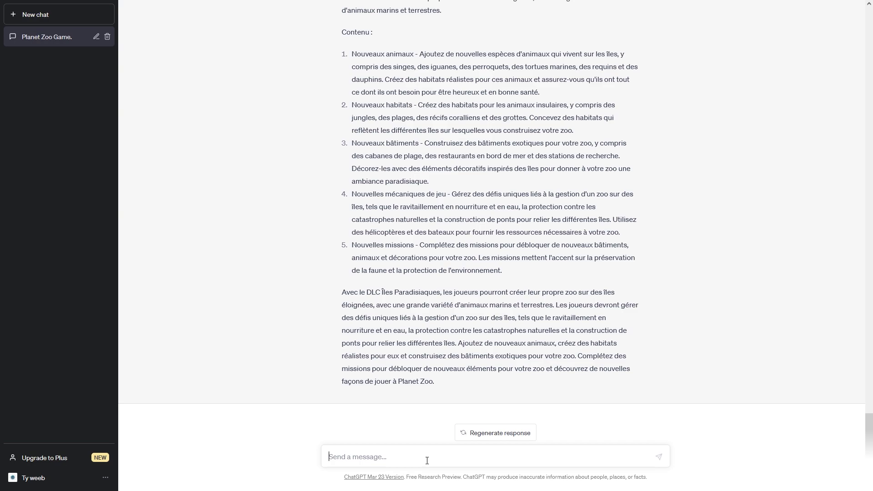
{"action": "type", "text": "donnes moi 10 n"}
{"action": "type", "text": "nimaux terre"}
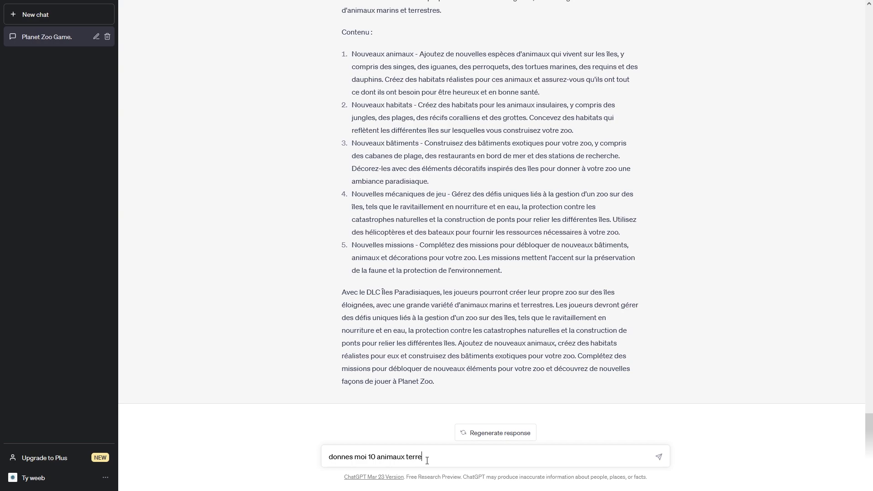
{"action": "type", "text": "stre pour c"}
{"action": "type", "text": "e dlc îles paradisiaques"}
{"action": "key", "text": "Return"}
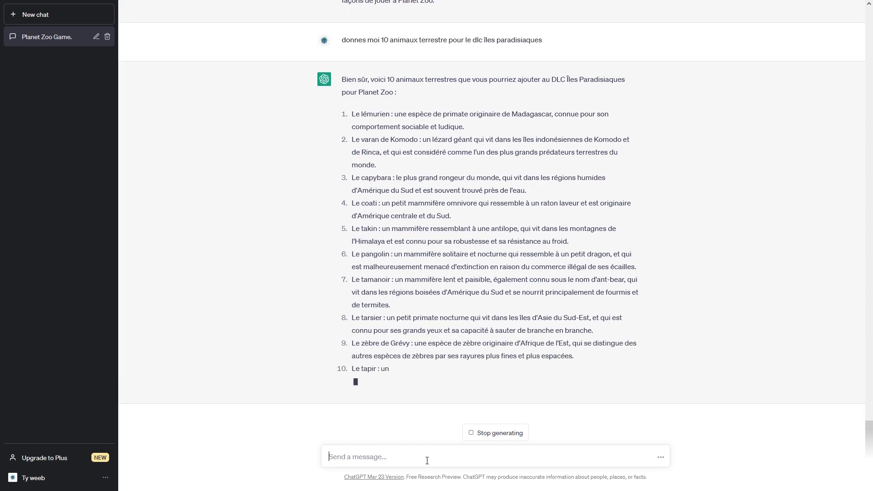
Step: Narrow the animal list by sending "des animaux terrestre pour le dlc qui vivent uniquement dans les îles"
{"action": "type", "text": "des animauix"}
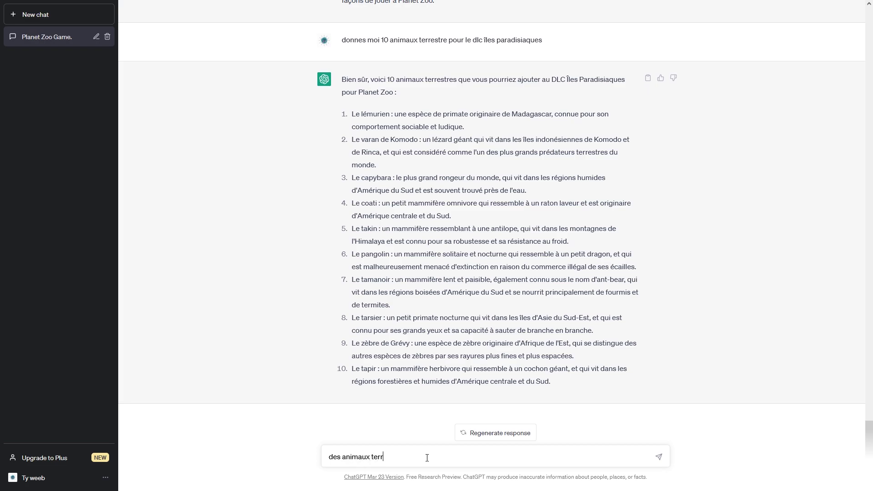
{"action": "type", "text": " terrestre pour le dlc qui vivent uniqumement da"}
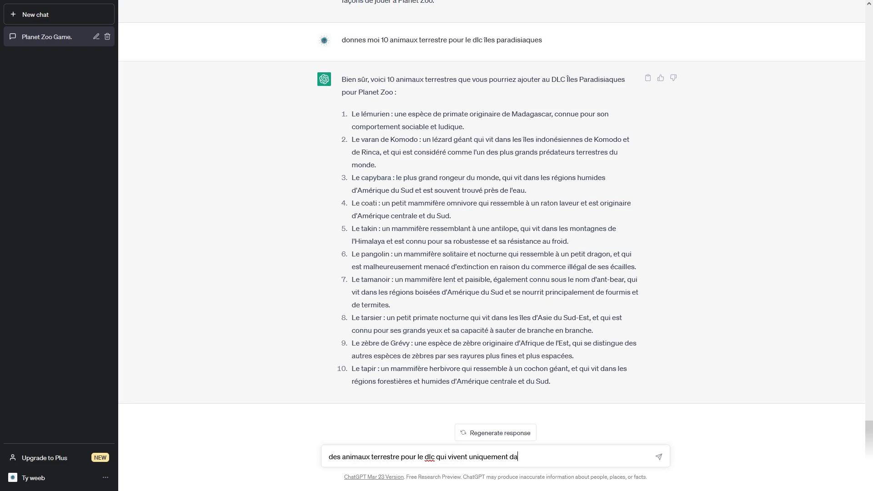
{"action": "type", "text": "ns les îles île"}
{"action": "key", "text": "Return"}
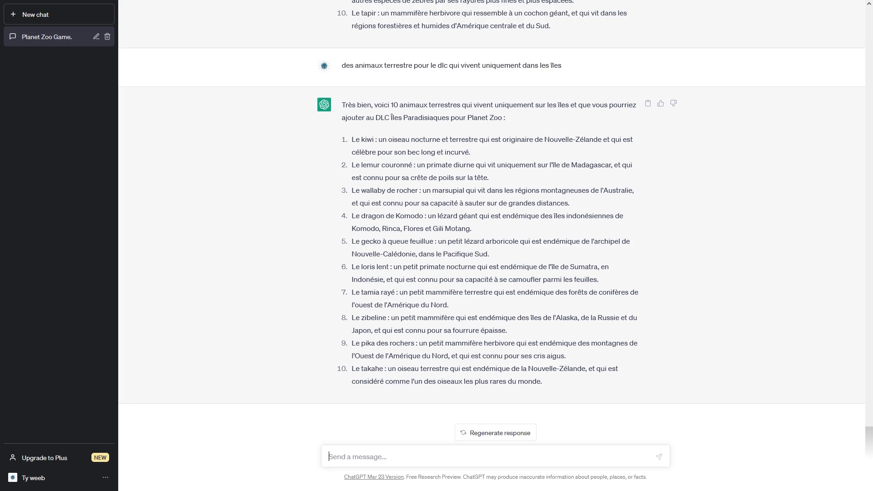
Step: Ask for replacements of three animals in the list with "remplace le 1 2 4"
{"action": "type", "text": "remplace le 1 2"}
{"action": "type", "text": "4"}
{"action": "key", "text": "Return"}
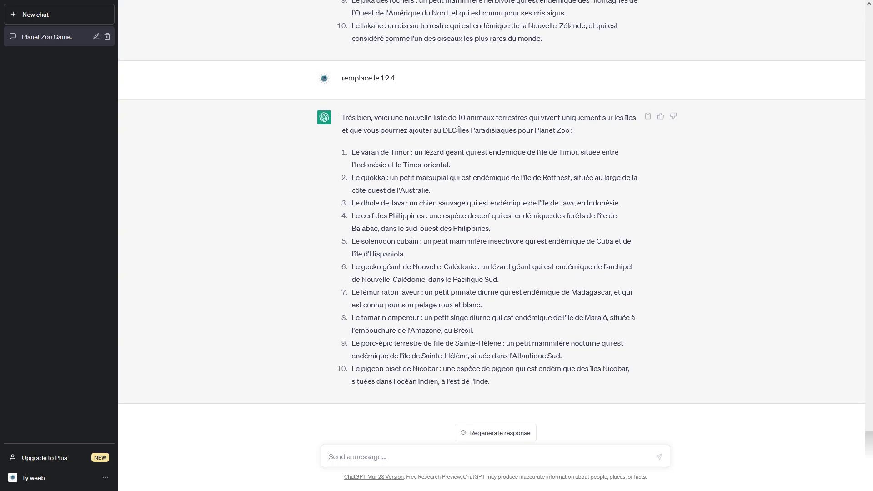
Step: Compare the two animal lists and send "tu mettrais quoi comme construction, et comme nll mécanique pour ce dlc"
{"action": "scroll", "coordinate": [554, 370], "scroll_direction": "up", "scroll_amount": 10}
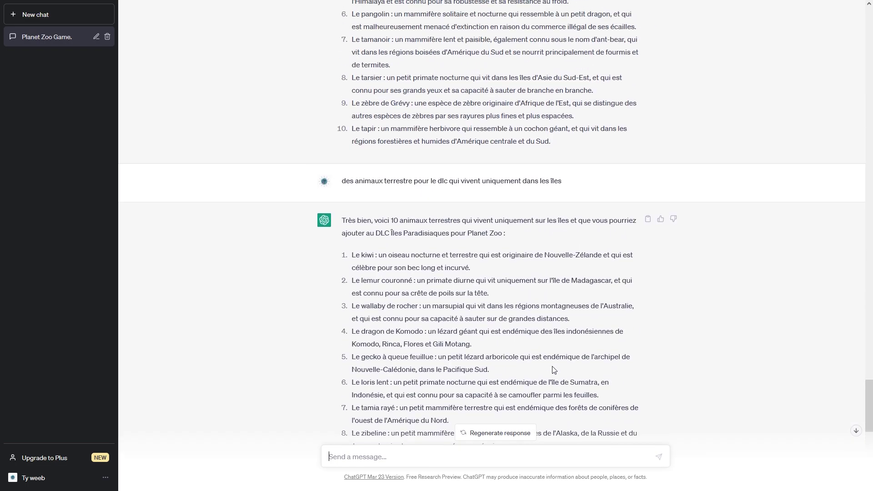
{"action": "scroll", "coordinate": [554, 369], "scroll_direction": "down", "scroll_amount": 10}
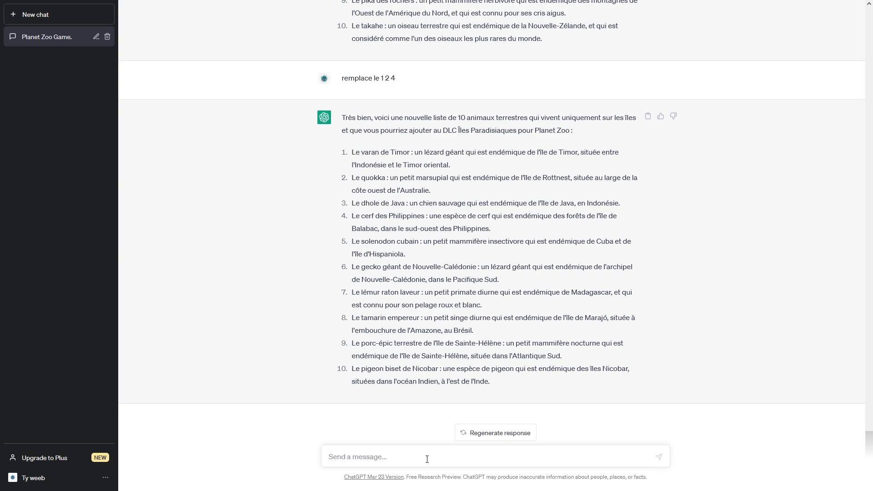
{"action": "type", "text": "tu mettrais quoi comme construction, et comme nll m"}
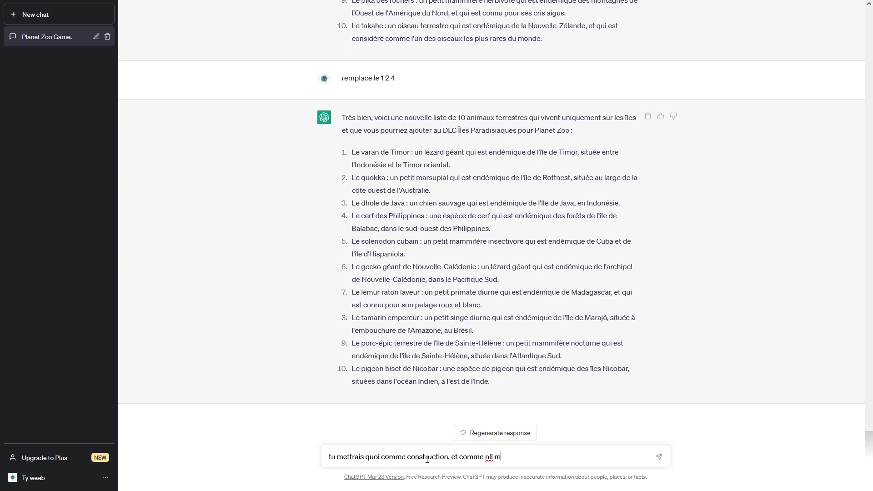
{"action": "type", "text": "éc"}
{"action": "type", "text": "pour ce dlc"}
{"action": "key", "text": "Return"}
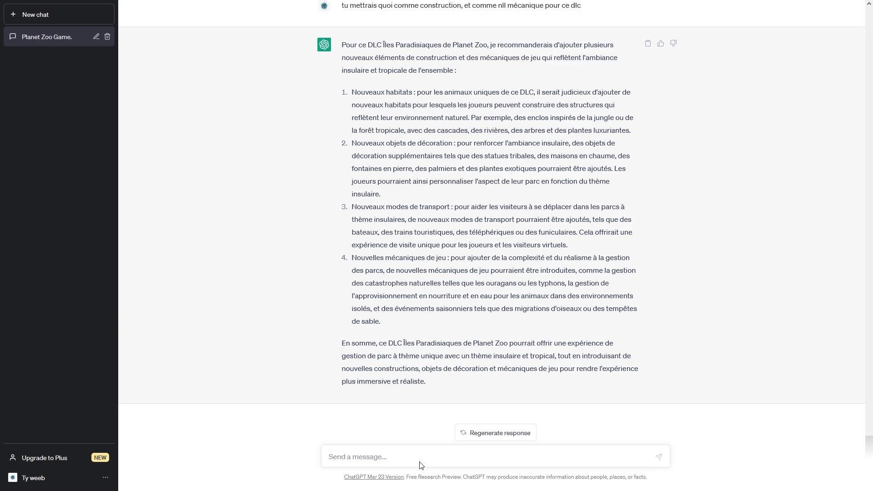
Step: Ask for plants with "donne moi des plantes parfaites pour ce dlc", and request more by sending "encore 10"
{"action": "type", "text": "donne moi des plantes parfaites pour ce dlc"}
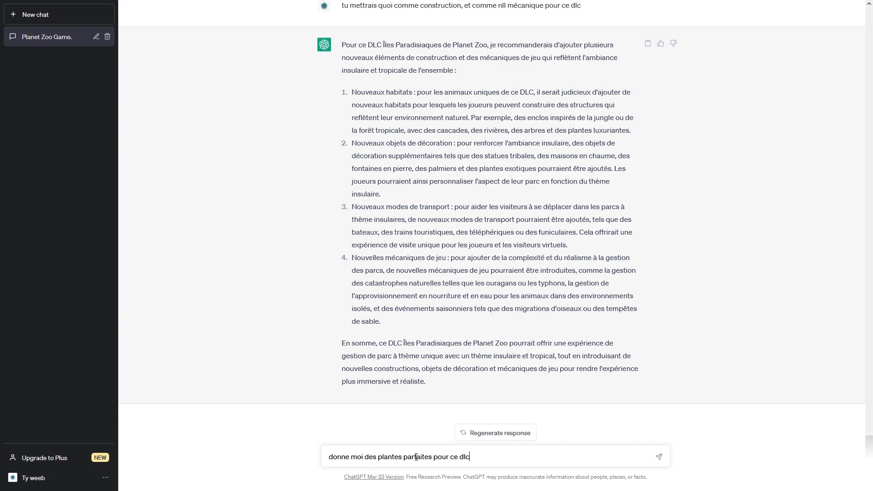
{"action": "key", "text": "Return"}
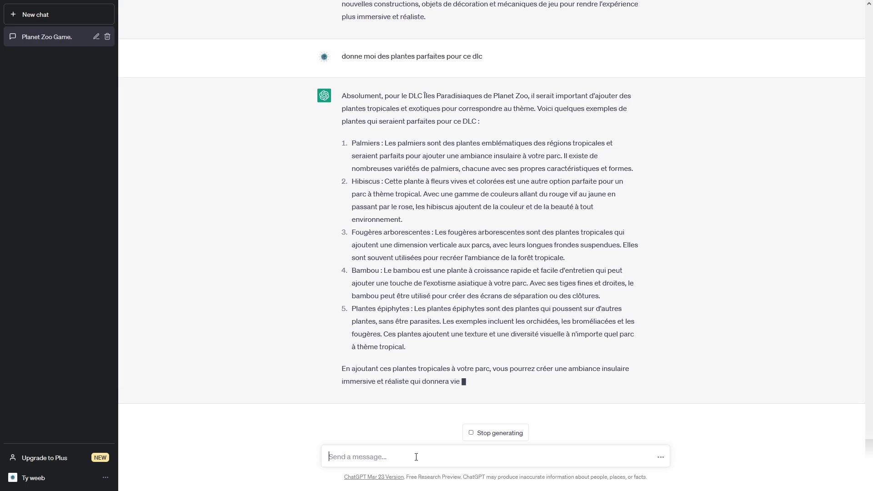
{"action": "type", "text": "donnes moi"}
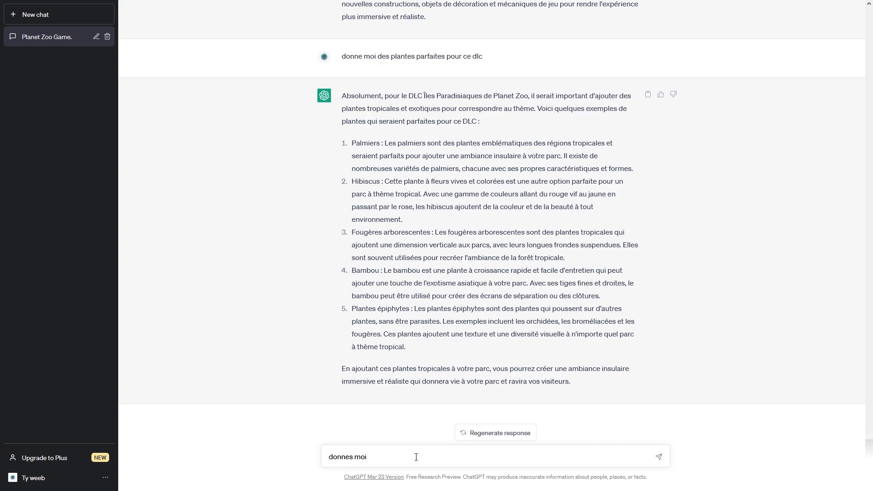
{"action": "key", "text": "BackSpace"}
{"action": "key", "text": "BackSpace"}
{"action": "key", "text": "BackSpace"}
{"action": "key", "text": "BackSpace"}
{"action": "key", "text": "BackSpace"}
{"action": "key", "text": "BackSpace"}
{"action": "key", "text": "BackSpace"}
{"action": "key", "text": "BackSpace"}
{"action": "type", "text": "encore 10"}
{"action": "key", "text": "Return"}
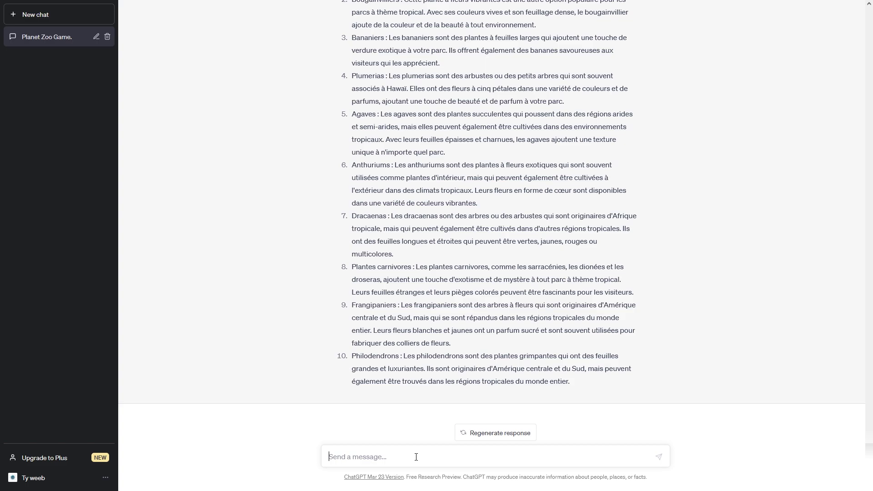
Step: Review the earlier lists of island animals and the DLC proposals in the conversation
{"action": "scroll", "coordinate": [388, 411], "scroll_direction": "up", "scroll_amount": 15}
{"action": "scroll", "coordinate": [313, 351], "scroll_direction": "up", "scroll_amount": 10}
{"action": "scroll", "coordinate": [312, 351], "scroll_direction": "up", "scroll_amount": 12}
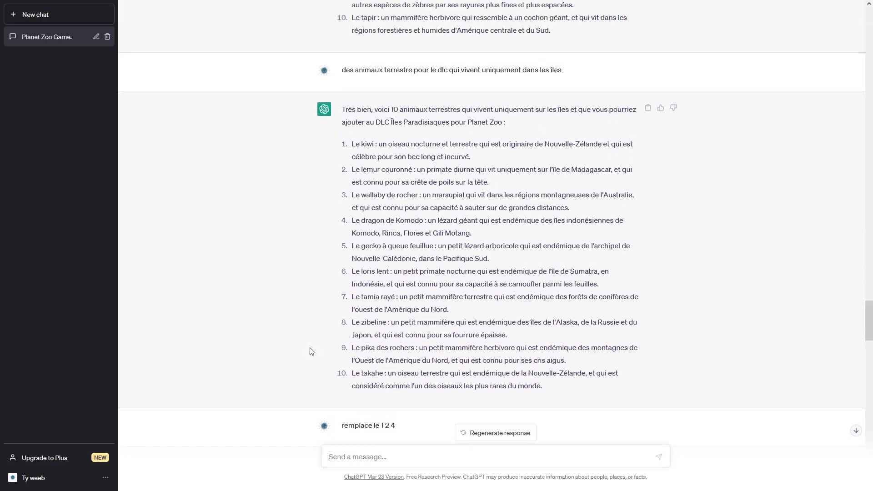
{"action": "scroll", "coordinate": [312, 351], "scroll_direction": "up", "scroll_amount": 5}
{"action": "scroll", "coordinate": [309, 353], "scroll_direction": "down", "scroll_amount": 8}
{"action": "scroll", "coordinate": [309, 353], "scroll_direction": "down", "scroll_amount": 20}
{"action": "scroll", "coordinate": [309, 354], "scroll_direction": "down", "scroll_amount": 9}
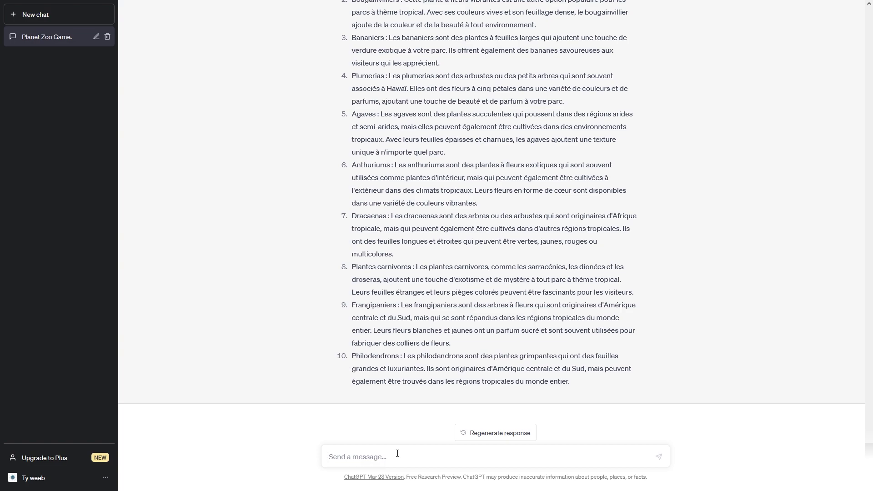
Step: Ask about the game's most used animal by sending "Quel est l'animal le plus utilisé dans planet zoo"
{"action": "type", "text": "Quel est l'anim"}
{"action": "type", "text": "e"}
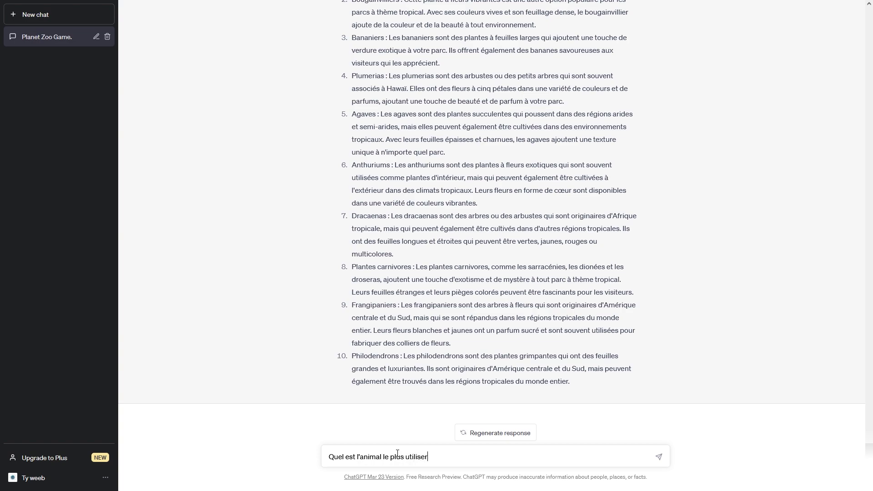
{"action": "type", "text": " plus utilisé dans planet zoo"}
{"action": "key", "text": "Return"}
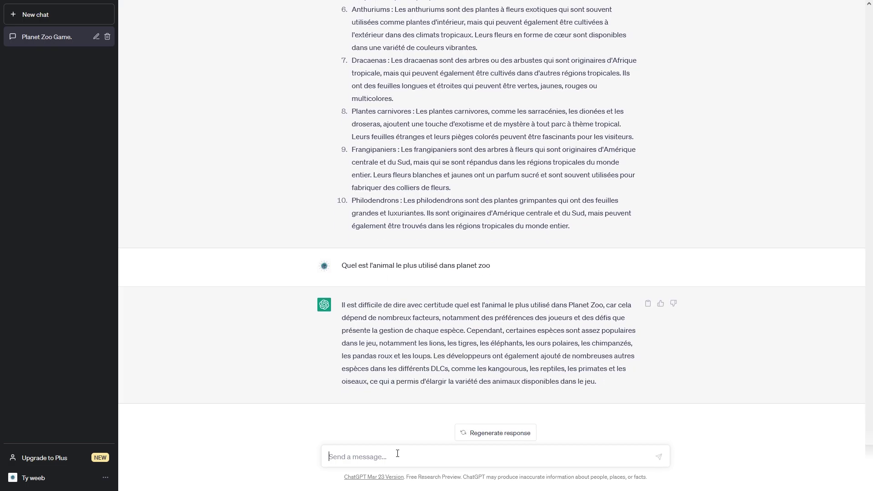
Step: Request a popularity list by sending "fais moi la liste des animaux les plus populaires dans planet zoo"
{"action": "type", "text": "fais moi la liste des animaux les plus pop"}
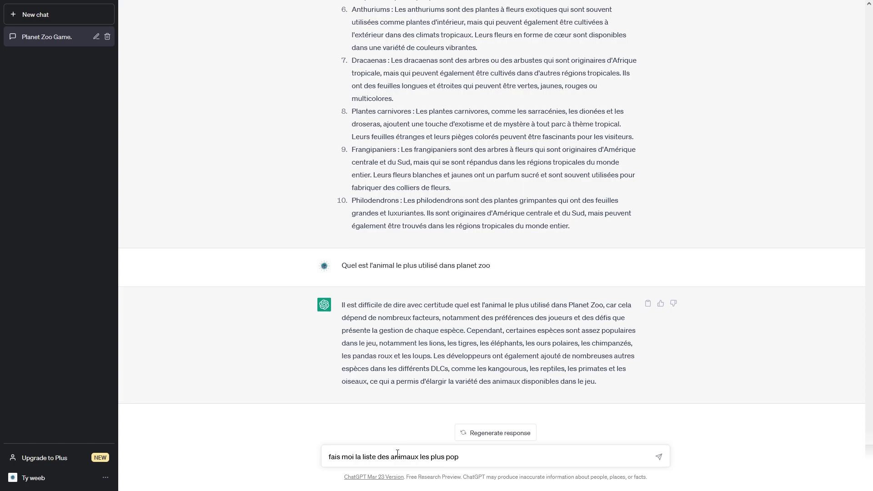
{"action": "type", "text": "ulaires dans planet zoo"}
{"action": "key", "text": "Return"}
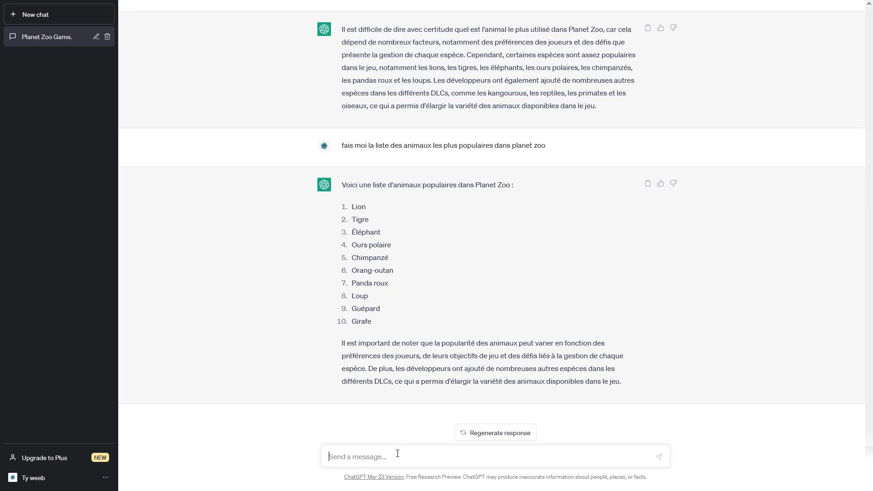
Step: Send "tu peux me donner un titre de vidéo pour notre collaboration pour le dlc îles paradisiaque" and refine the request with "un titre accrocheur"
{"action": "type", "text": "tu peux me donner un titre de "}
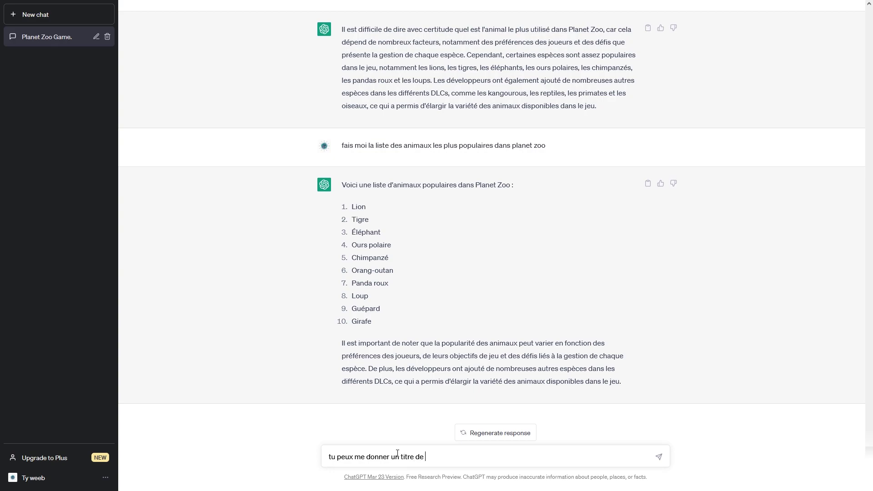
{"action": "type", "text": "vidéo pour notre collaboration pour le "}
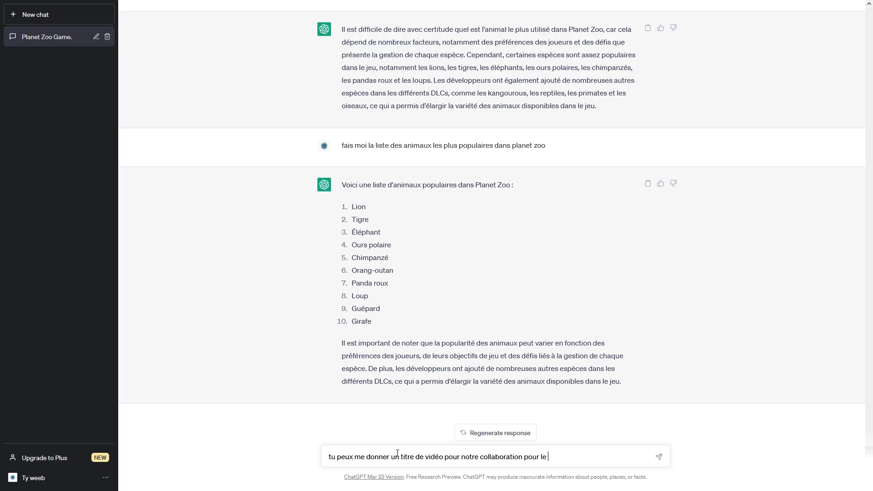
{"action": "type", "text": "dlc îltes"}
{"action": "key", "text": "BackSpace"}
{"action": "key", "text": "BackSpace"}
{"action": "key", "text": "BackSpace"}
{"action": "type", "text": "es paradisiaque"}
{"action": "key", "text": "Return"}
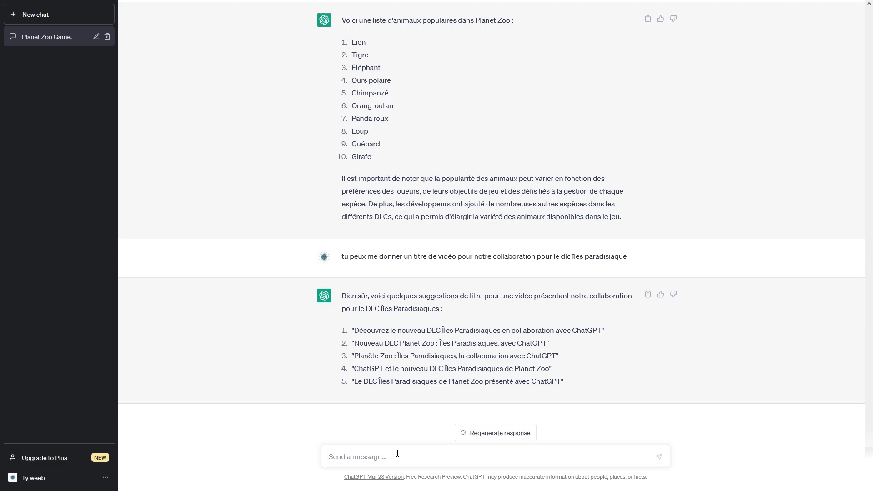
{"action": "type", "text": "un titre accrocheur"}
{"action": "key", "text": "Return"}
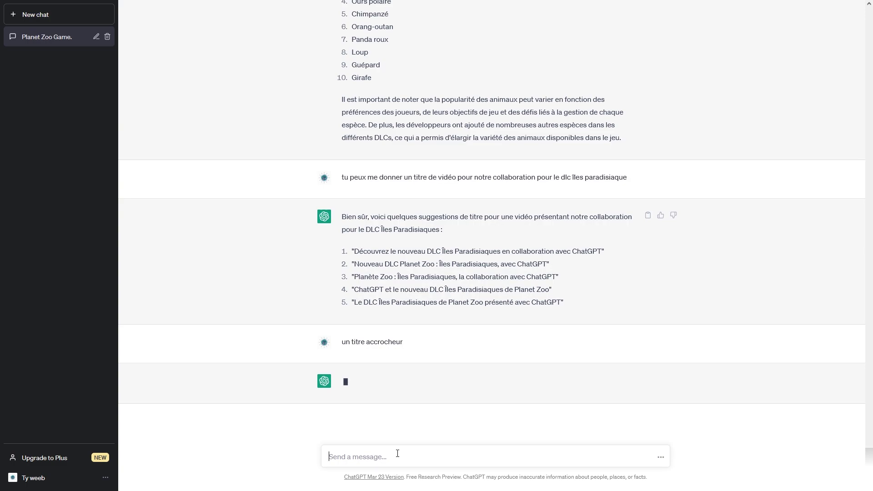